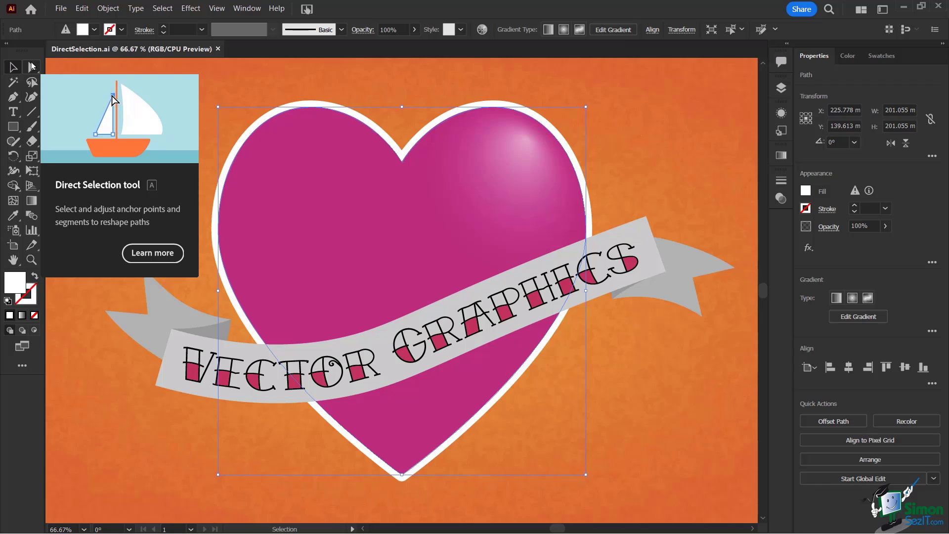
Step: Drag the heart's upper-left anchor point upward with the Direct Selection tool, then undo the move
{"action": "left_click", "coordinate": [31, 66]}
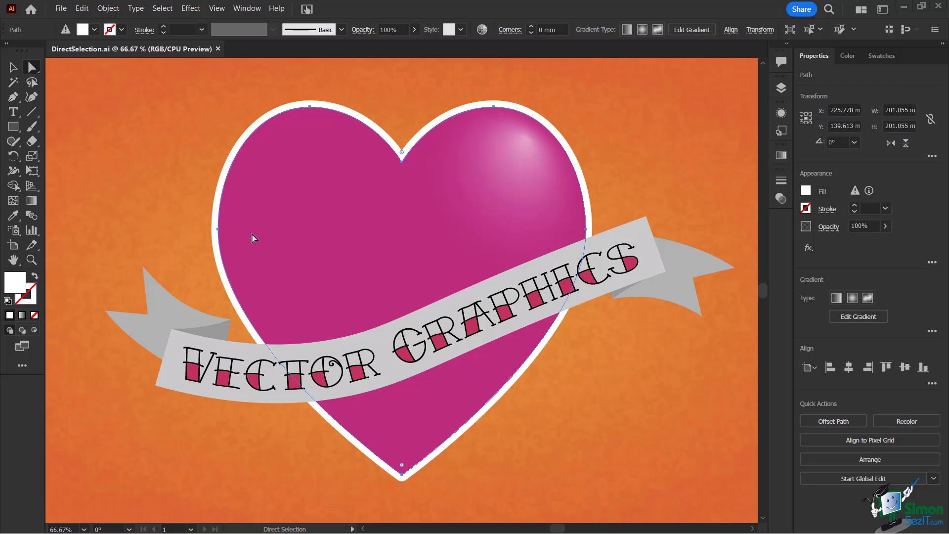
{"action": "left_click", "coordinate": [218, 230]}
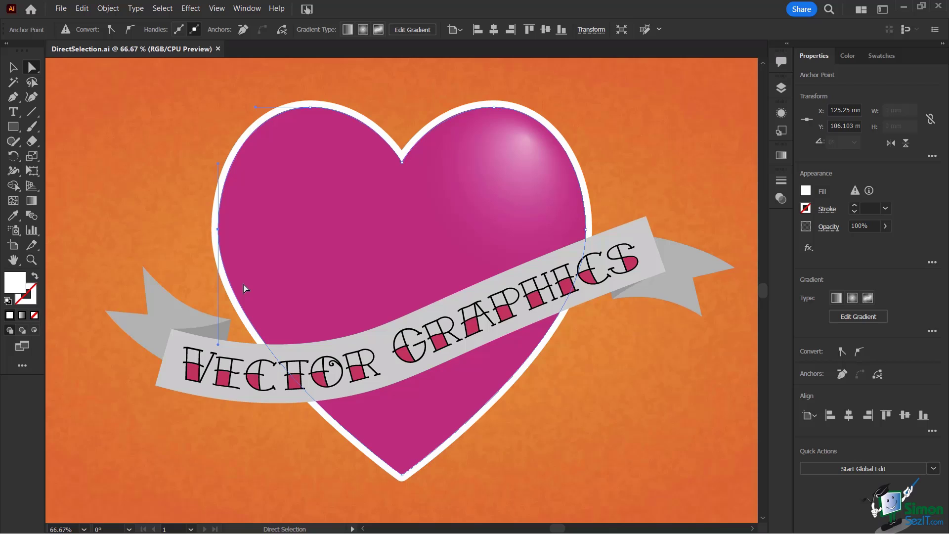
{"action": "left_click", "coordinate": [310, 106]}
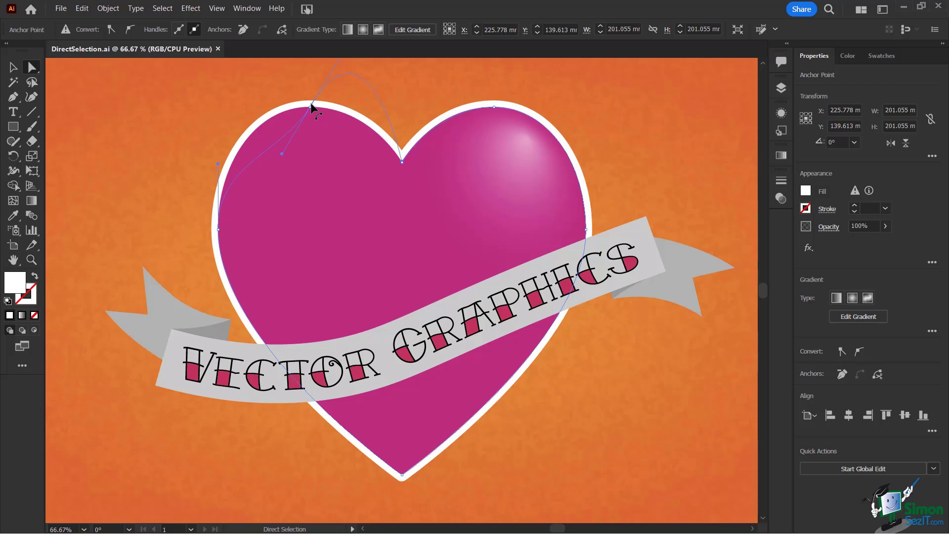
{"action": "left_click_drag", "start_coordinate": [310, 105], "coordinate": [322, 177]}
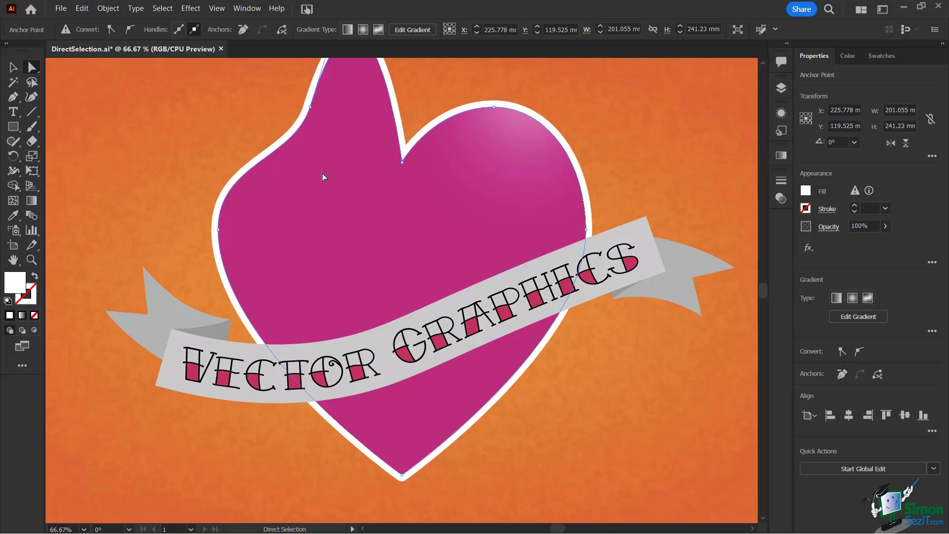
{"action": "key", "text": "ctrl+z"}
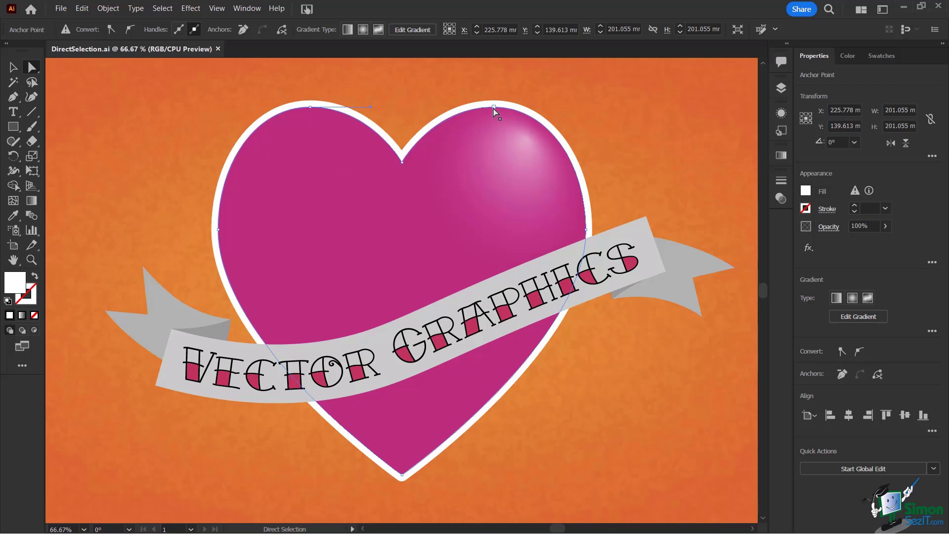
Step: Nudge the heart's upper-right anchor point upward by six small increments
{"action": "left_click", "coordinate": [493, 107]}
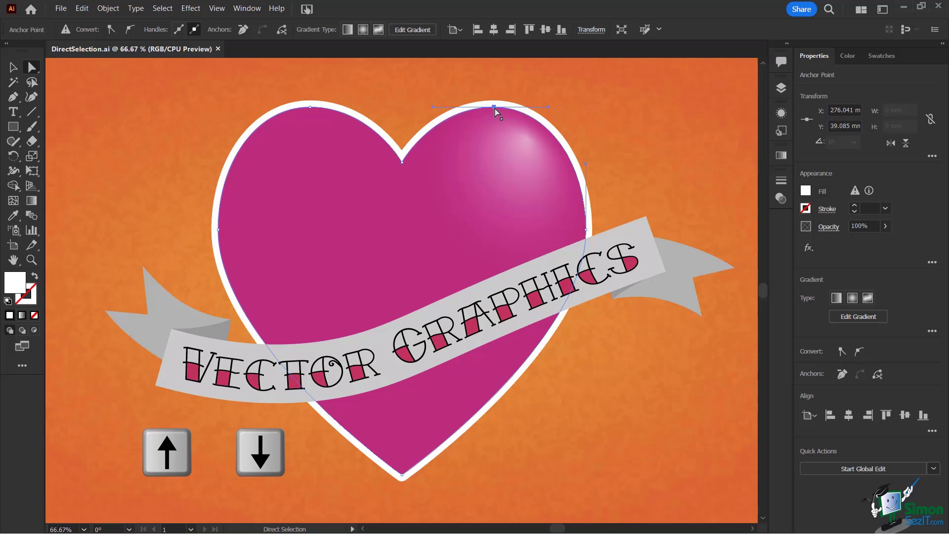
{"action": "key", "text": "Up"}
{"action": "key", "text": "Up"}
{"action": "key", "text": "Up"}
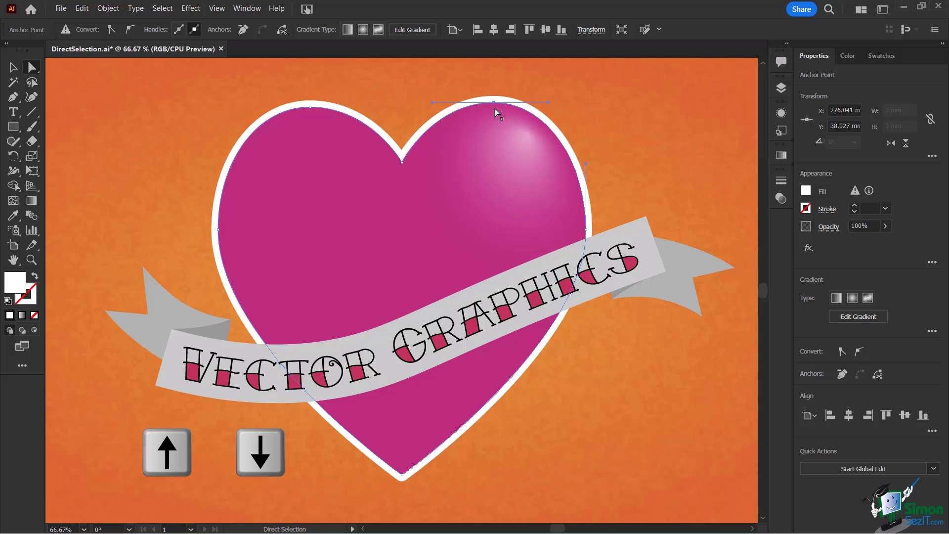
{"action": "key", "text": "Up"}
{"action": "key", "text": "Up"}
{"action": "key", "text": "Up"}
{"action": "key", "text": "Up"}
{"action": "key", "text": "Up"}
{"action": "key", "text": "Up"}
{"action": "key", "text": "Up"}
{"action": "key", "text": "Up"}
{"action": "key", "text": "Up"}
{"action": "key", "text": "Up"}
{"action": "key", "text": "Up"}
{"action": "key", "text": "Up"}
{"action": "key", "text": "Up"}
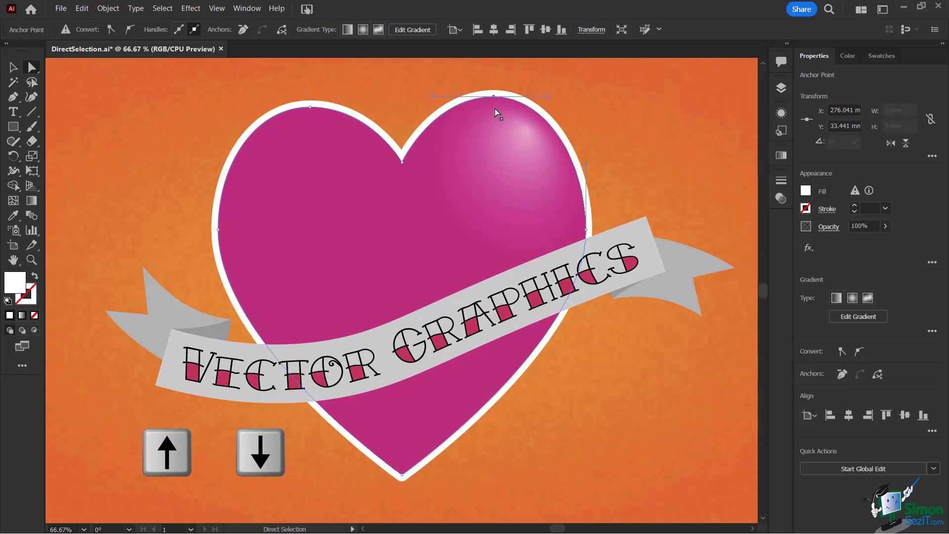
Step: Nudge the heart's upper-left anchor point left by eight small increments
{"action": "left_click", "coordinate": [310, 107]}
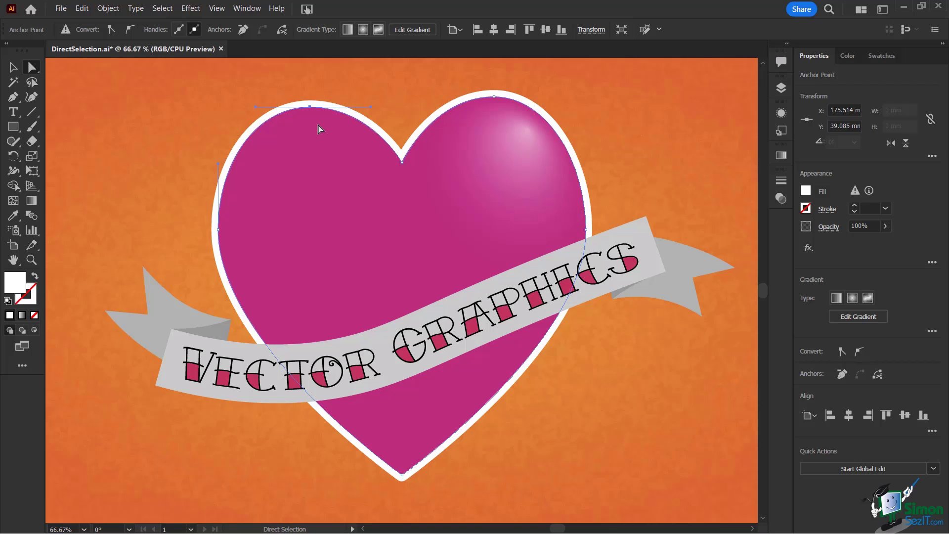
{"action": "key", "text": "Left"}
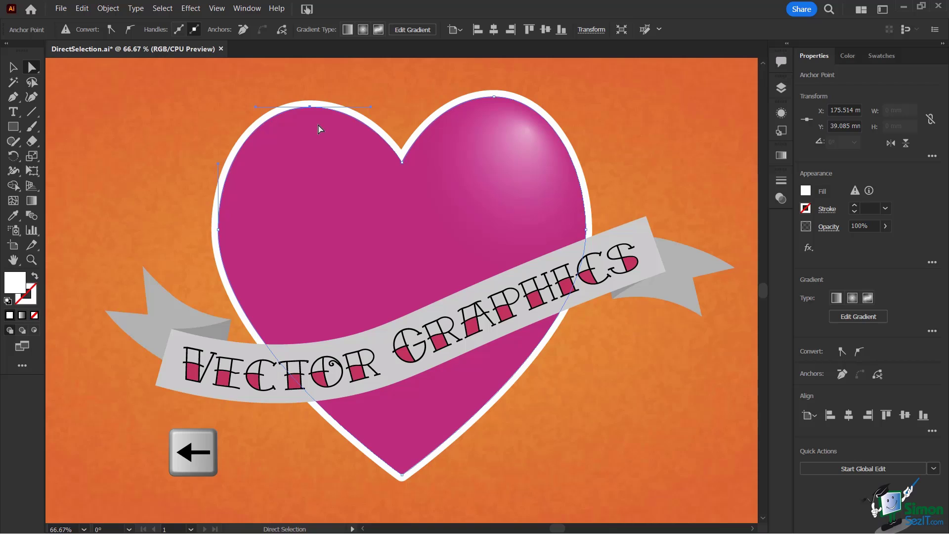
{"action": "key", "text": "Left"}
{"action": "key", "text": "Left"}
{"action": "key", "text": "Left"}
{"action": "key", "text": "Left"}
{"action": "key", "text": "Left"}
{"action": "key", "text": "Left"}
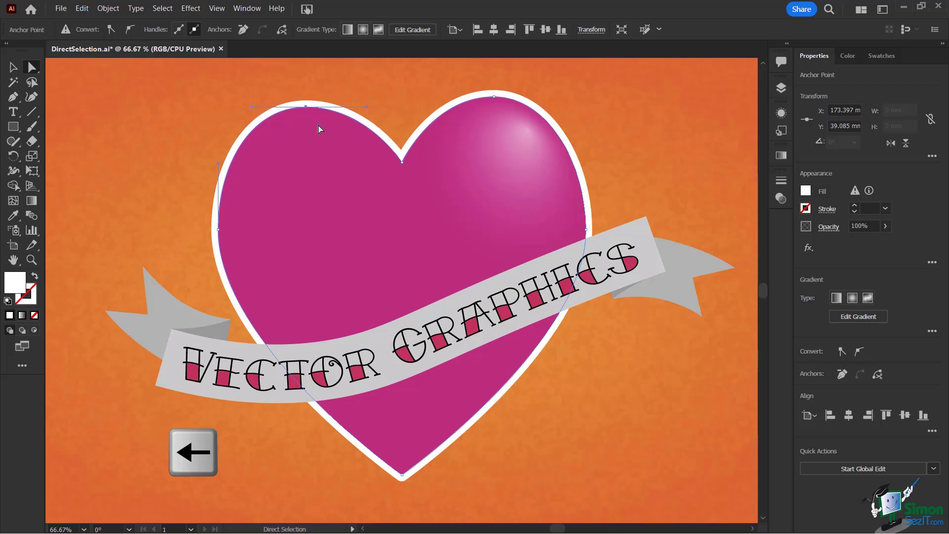
{"action": "key", "text": "Left"}
{"action": "key", "text": "Left"}
{"action": "key", "text": "Left"}
{"action": "key", "text": "Left"}
{"action": "key", "text": "Left"}
{"action": "key", "text": "Left"}
{"action": "key", "text": "Left"}
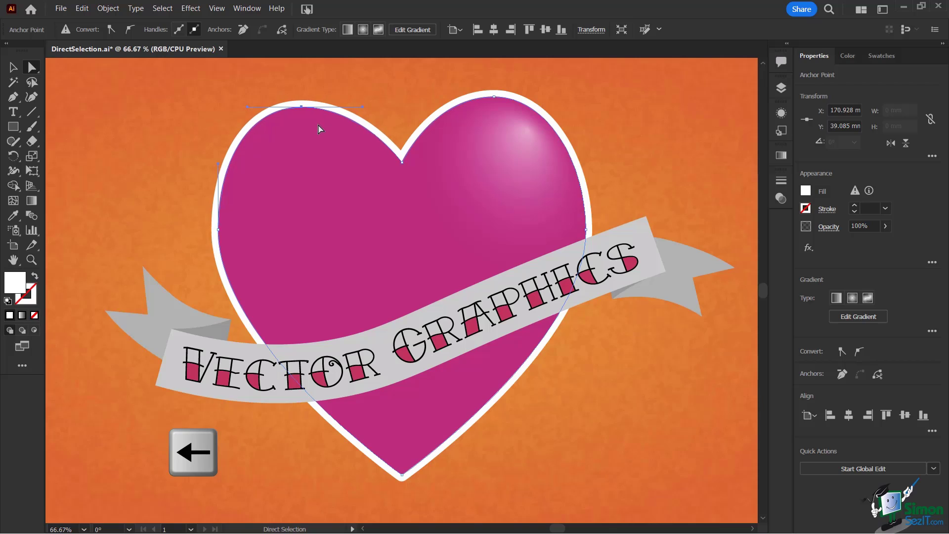
{"action": "key", "text": "Left"}
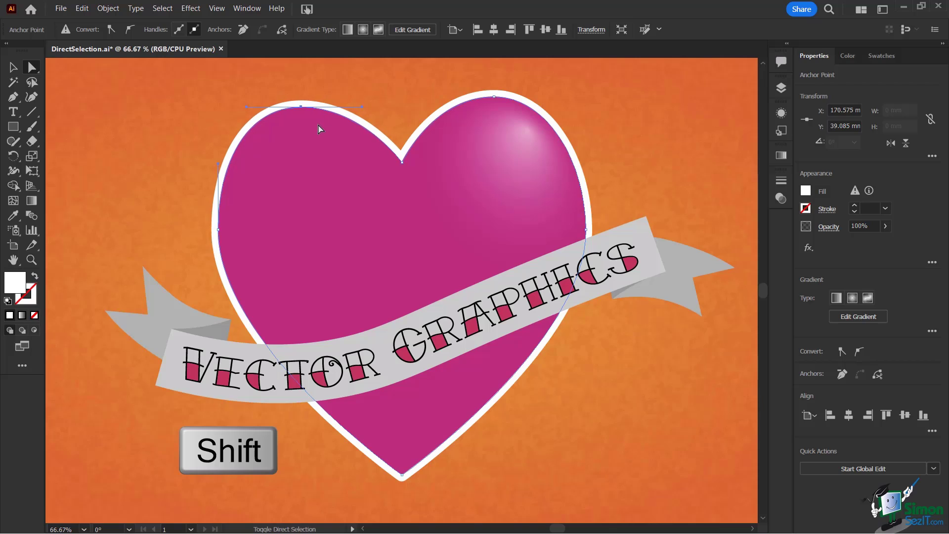
Step: Nudge the upper-left anchor in large increments left and back right, then raise it level with the upper-right anchor
{"action": "key", "text": "shift+Left"}
{"action": "key", "text": "shift+Left"}
{"action": "key", "text": "shift+Left"}
{"action": "key", "text": "shift+Left"}
{"action": "key", "text": "shift+Left"}
{"action": "key", "text": "shift+Left"}
{"action": "key", "text": "shift+Left"}
{"action": "key", "text": "shift+Left"}
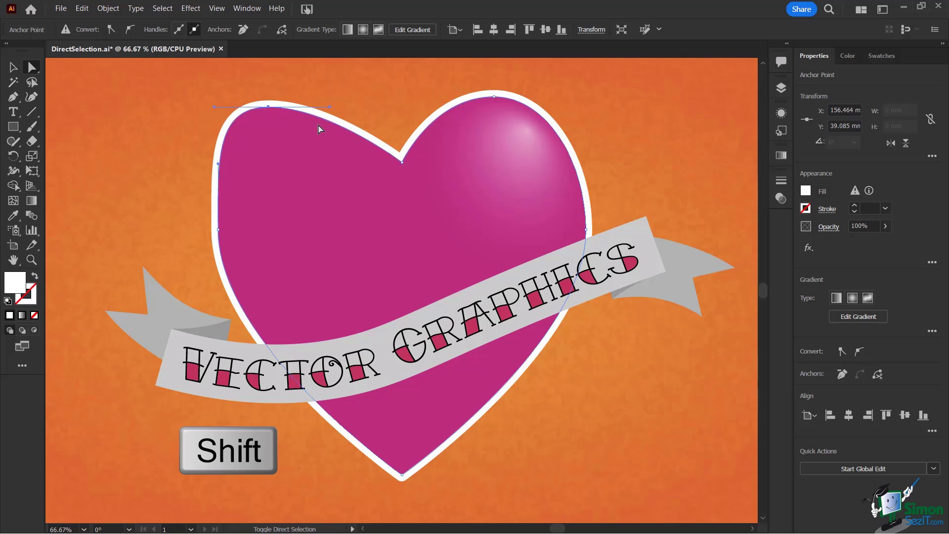
{"action": "key", "text": "shift+Right"}
{"action": "key", "text": "shift+Right"}
{"action": "key", "text": "shift+Right"}
{"action": "key", "text": "shift+Right"}
{"action": "key", "text": "shift+Right"}
{"action": "key", "text": "shift+Right"}
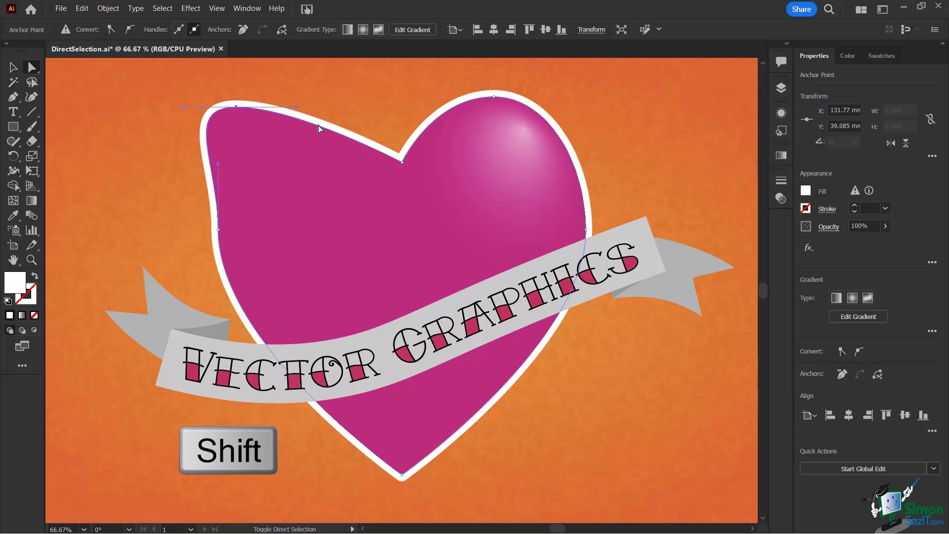
{"action": "key", "text": "shift+Right"}
{"action": "key", "text": "shift+Right"}
{"action": "key", "text": "shift+Right"}
{"action": "key", "text": "shift+Right"}
{"action": "key", "text": "shift+Right"}
{"action": "key", "text": "shift+Right"}
{"action": "key", "text": "shift+Right"}
{"action": "key", "text": "shift+Right"}
{"action": "key", "text": "shift+Right"}
{"action": "key", "text": "shift+Right"}
{"action": "key", "text": "shift+Right"}
{"action": "key", "text": "shift+Right"}
{"action": "key", "text": "shift+Right"}
{"action": "key", "text": "shift+Right"}
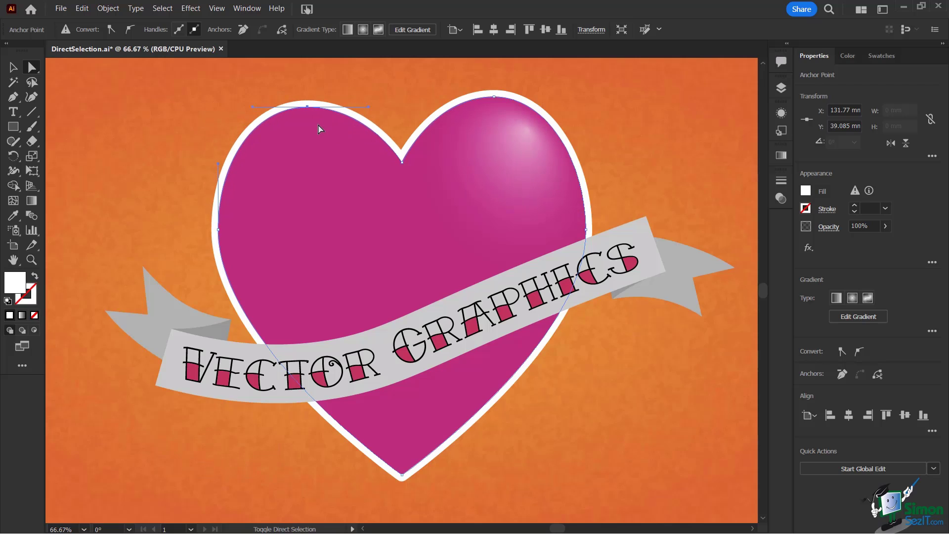
{"action": "key", "text": "shift+Left"}
{"action": "key", "text": "shift+Left"}
{"action": "key", "text": "shift+Up"}
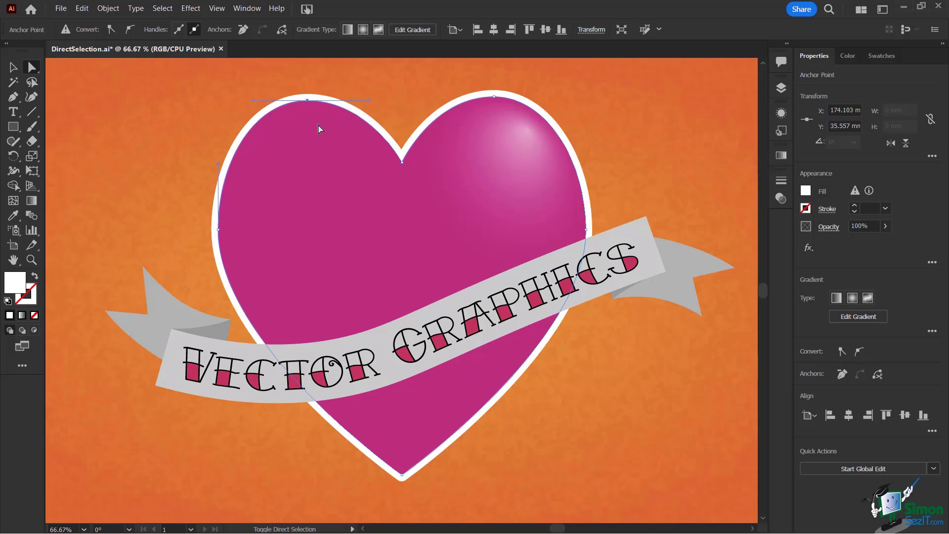
{"action": "key", "text": "shift+Up"}
{"action": "key", "text": "shift+Down"}
Step: Select the heart's centre notch anchor and drag it down about 21 mm
{"action": "left_click", "coordinate": [403, 167]}
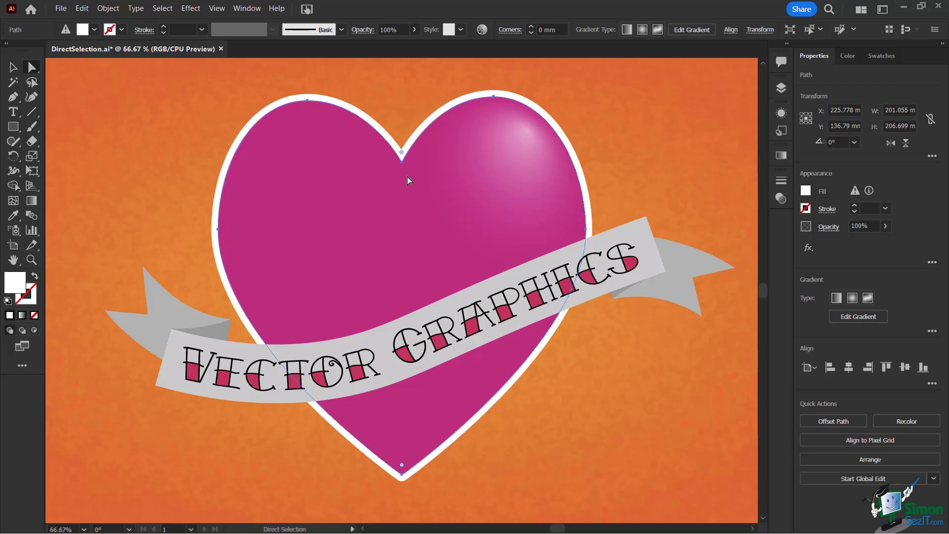
{"action": "left_click", "coordinate": [402, 163]}
{"action": "left_click", "coordinate": [415, 185]}
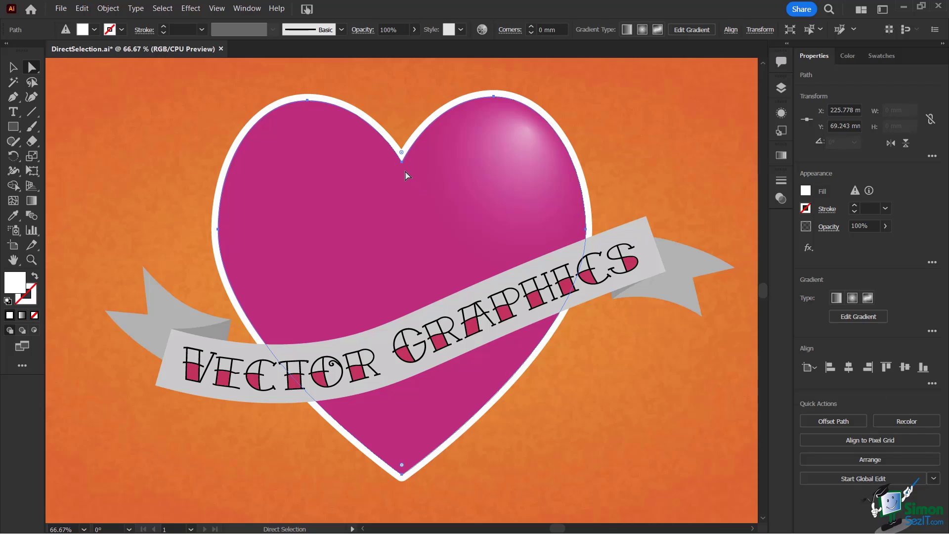
{"action": "left_click", "coordinate": [402, 164]}
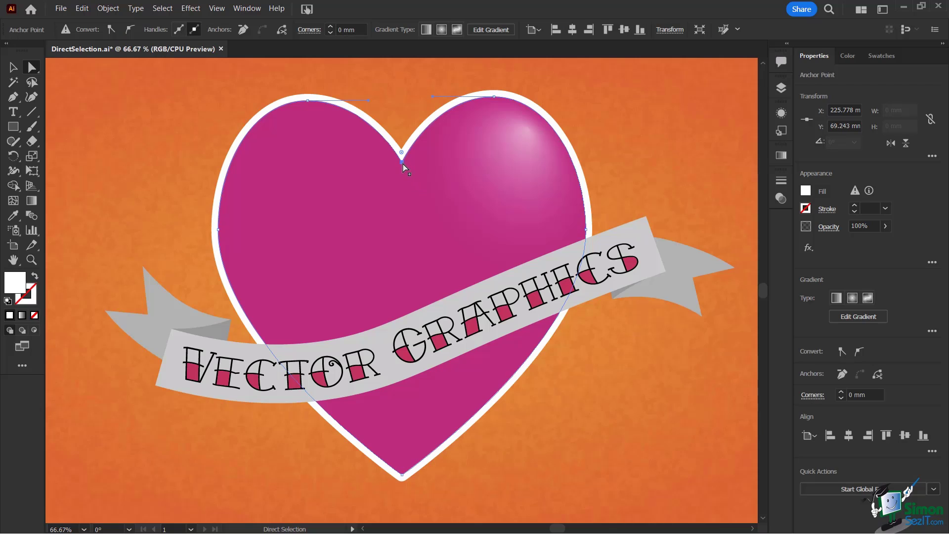
{"action": "left_click_drag", "start_coordinate": [403, 165], "coordinate": [403, 197]}
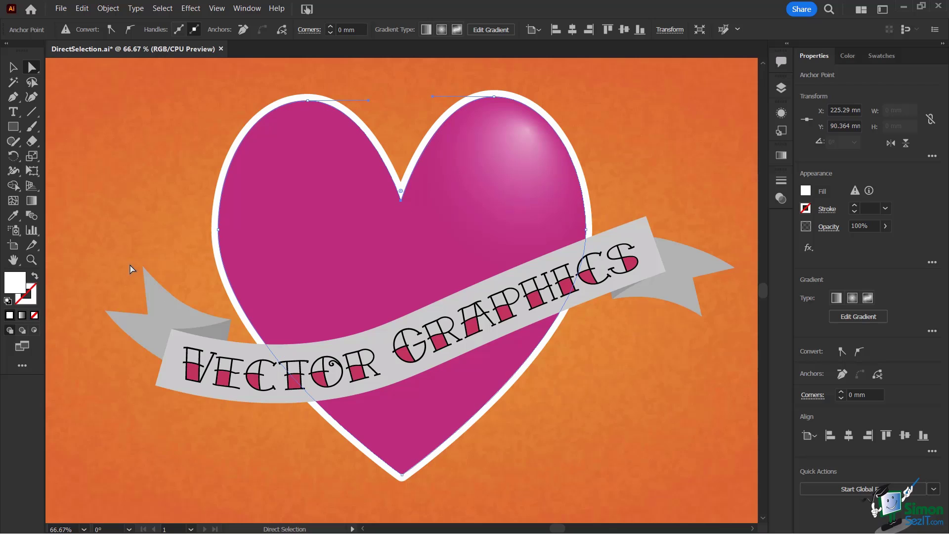
Step: Zoom in on the left ribbon tail and drag its top point upward about 23 mm
{"action": "scroll", "coordinate": [146, 295], "scroll_direction": "up", "scroll_amount": 1}
{"action": "scroll", "coordinate": [147, 295], "scroll_direction": "up", "scroll_amount": 1}
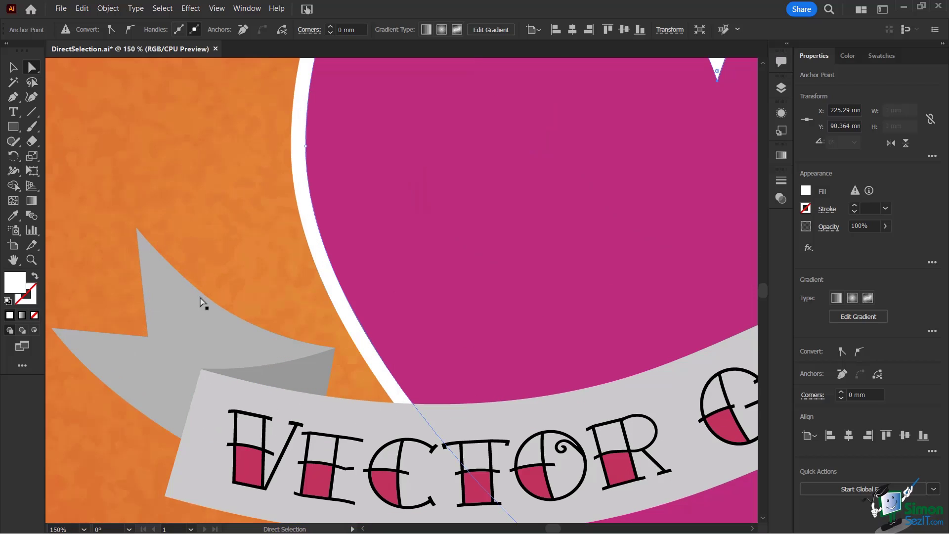
{"action": "left_click", "coordinate": [150, 268]}
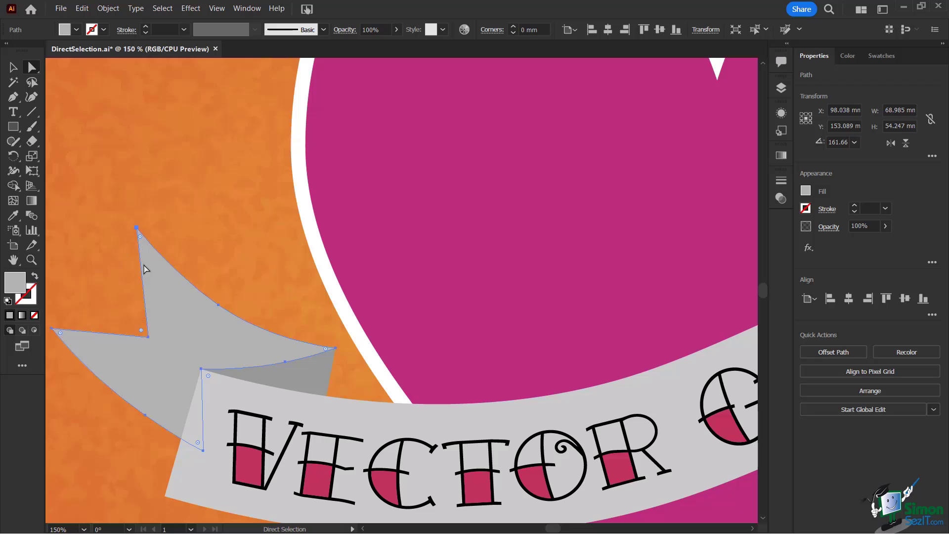
{"action": "left_click", "coordinate": [137, 228]}
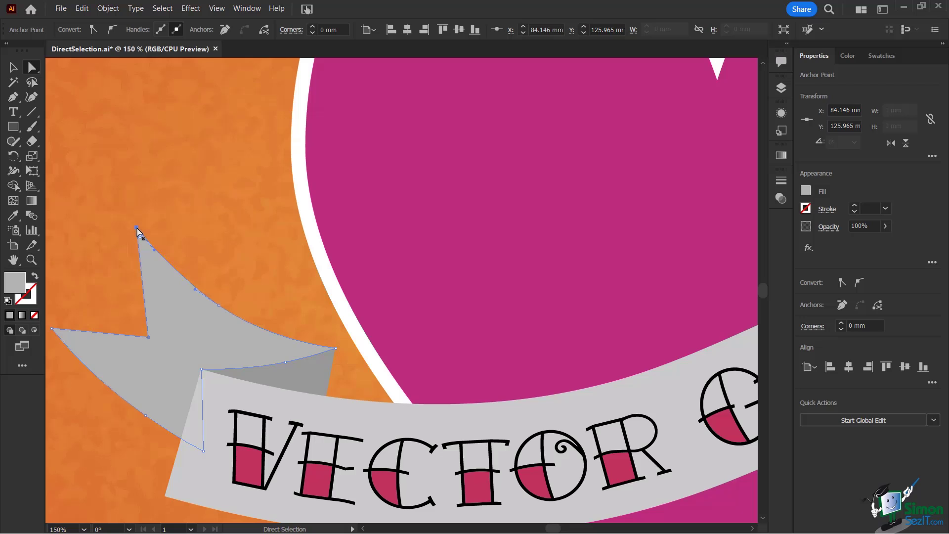
{"action": "left_click_drag", "start_coordinate": [137, 227], "coordinate": [132, 180]}
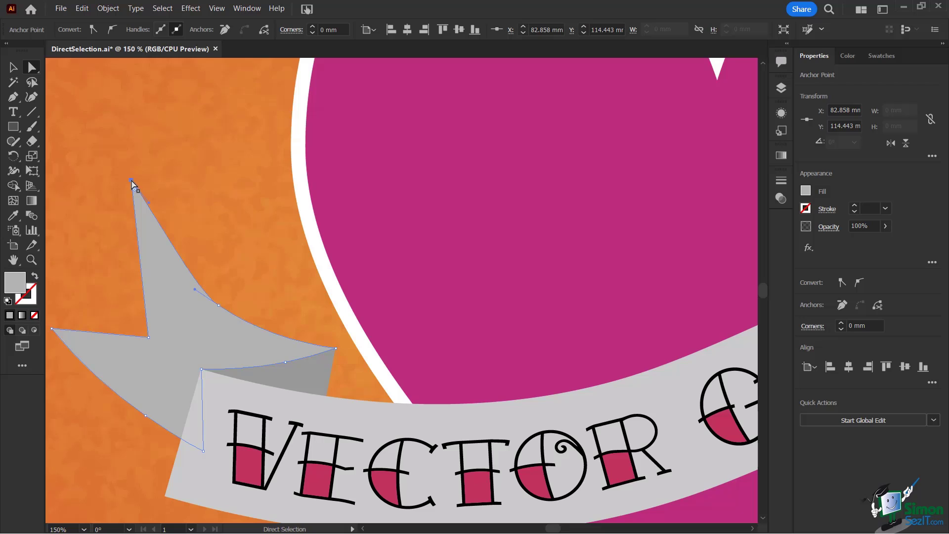
{"action": "left_click_drag", "start_coordinate": [132, 182], "coordinate": [123, 132]}
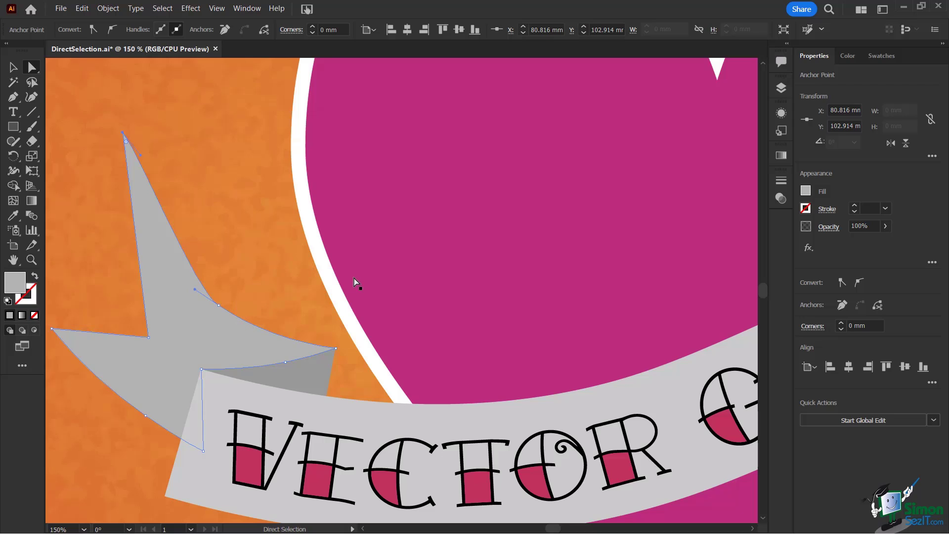
Step: Lengthen the inner direction handles of both upper heart anchors to make the lobes fuller
{"action": "key", "text": "ctrl+minus"}
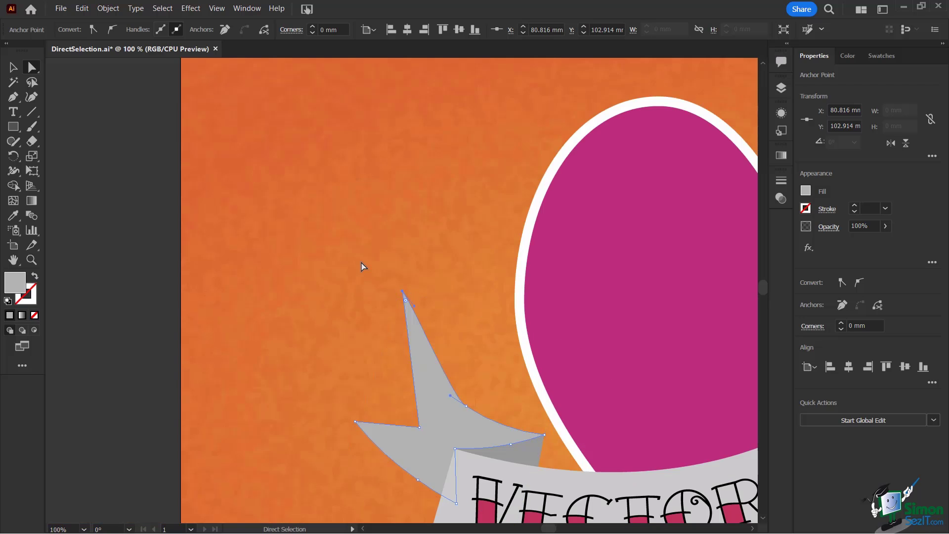
{"action": "left_click_drag", "start_coordinate": [580, 254], "coordinate": [326, 220]}
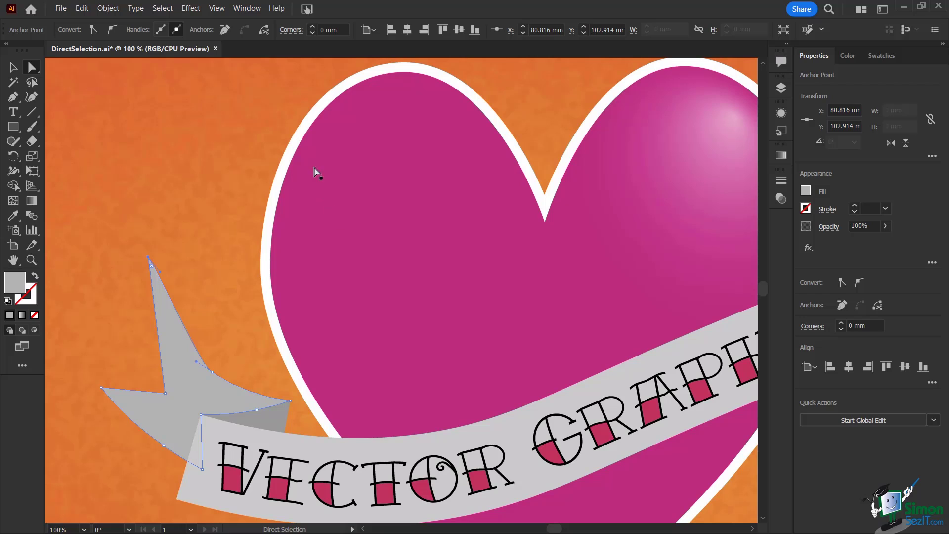
{"action": "left_click", "coordinate": [297, 158]}
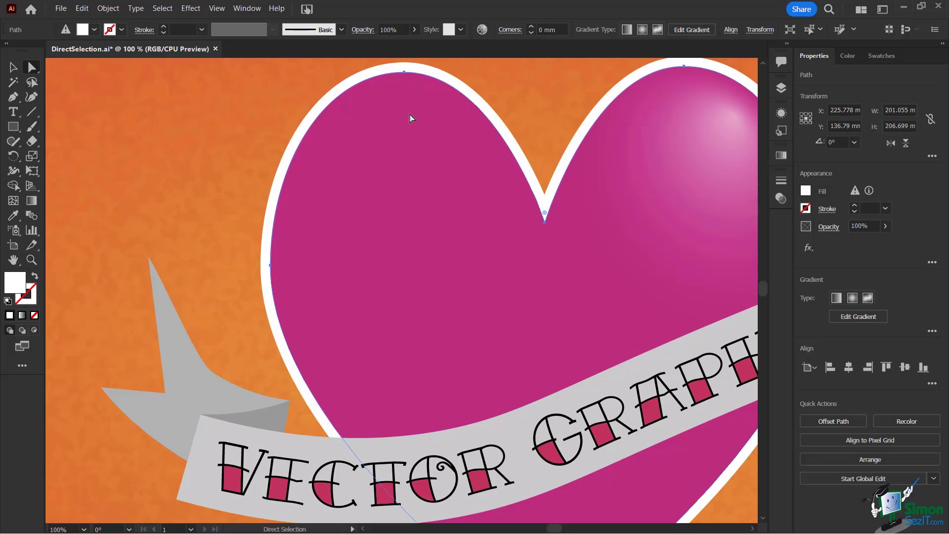
{"action": "scroll", "coordinate": [412, 121], "scroll_direction": "up", "scroll_amount": 1}
{"action": "left_click", "coordinate": [404, 98]}
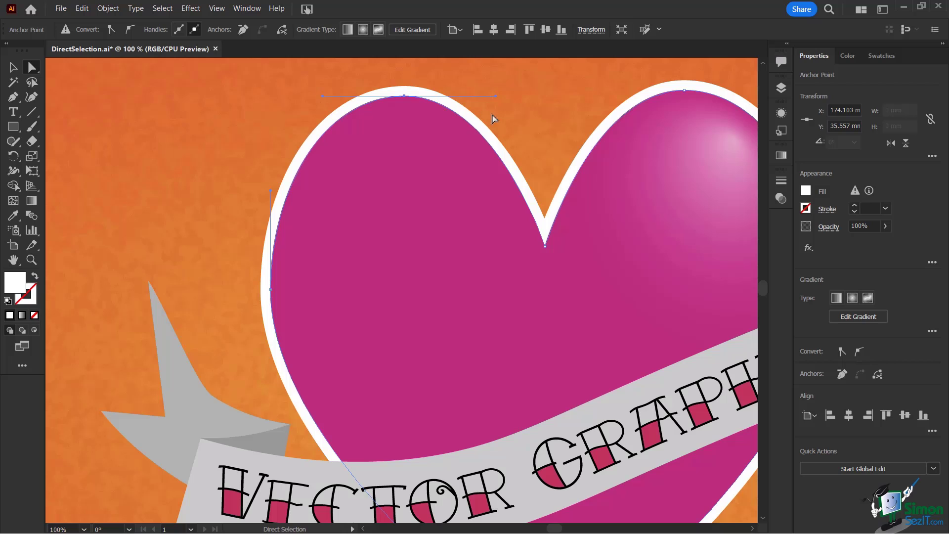
{"action": "left_click_drag", "start_coordinate": [496, 97], "coordinate": [583, 99]}
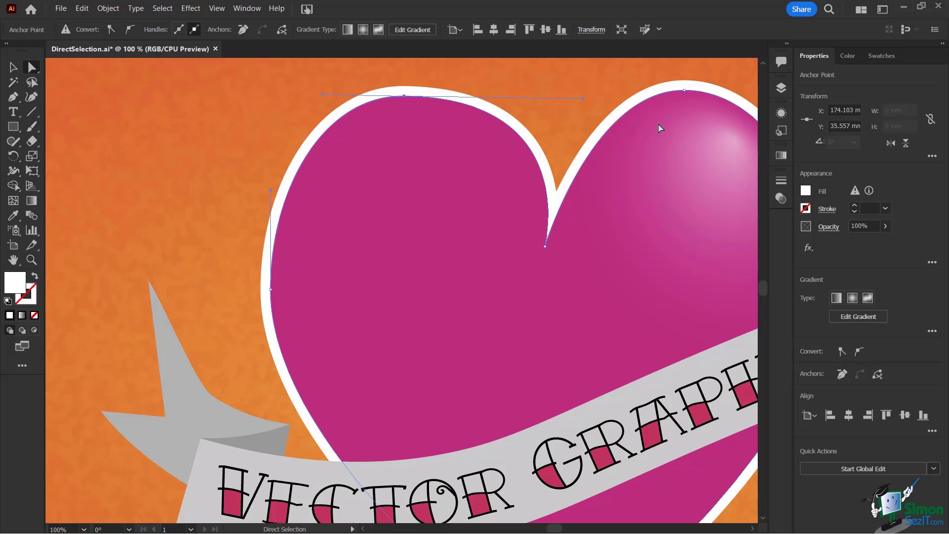
{"action": "left_click", "coordinate": [684, 89]}
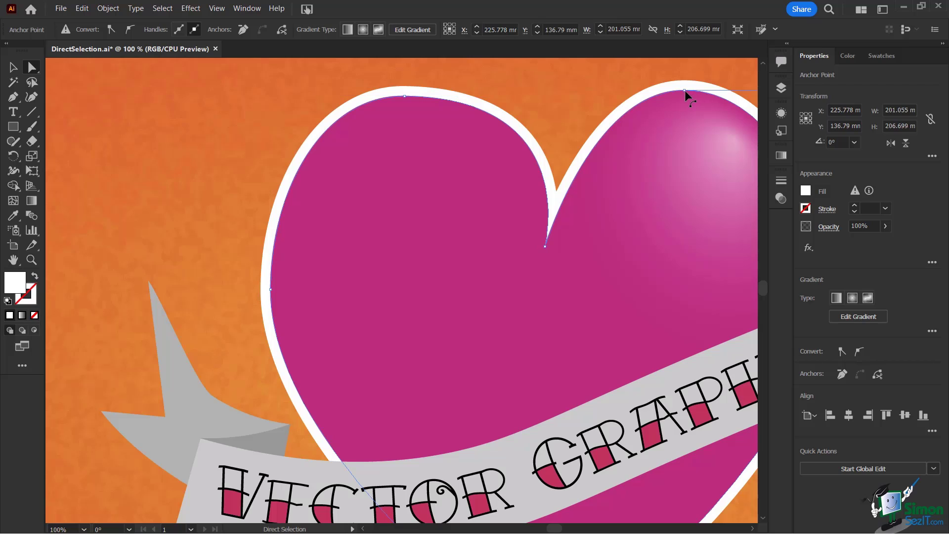
{"action": "left_click_drag", "start_coordinate": [684, 91], "coordinate": [493, 86]}
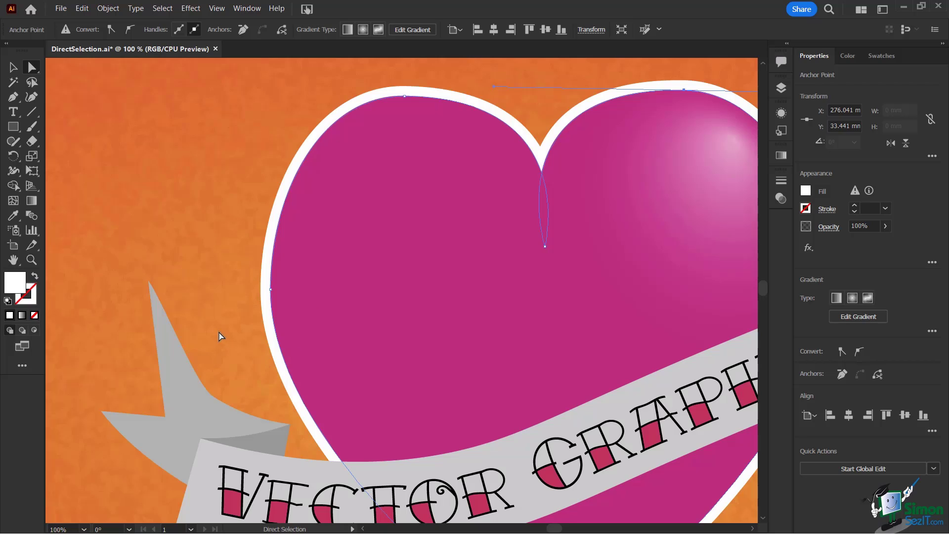
Step: Select the left ribbon tail's inner notch anchor and move it slightly down and right
{"action": "left_click", "coordinate": [152, 291]}
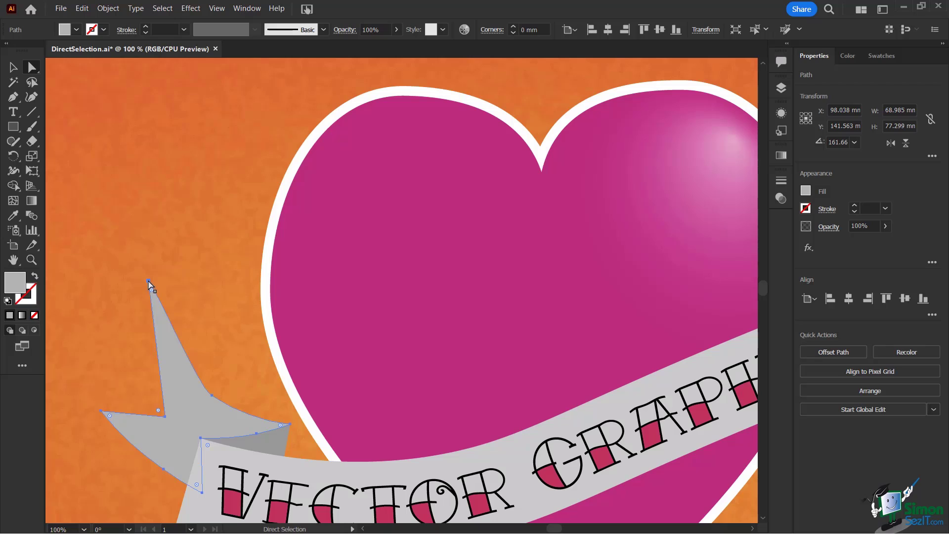
{"action": "left_click", "coordinate": [148, 282]}
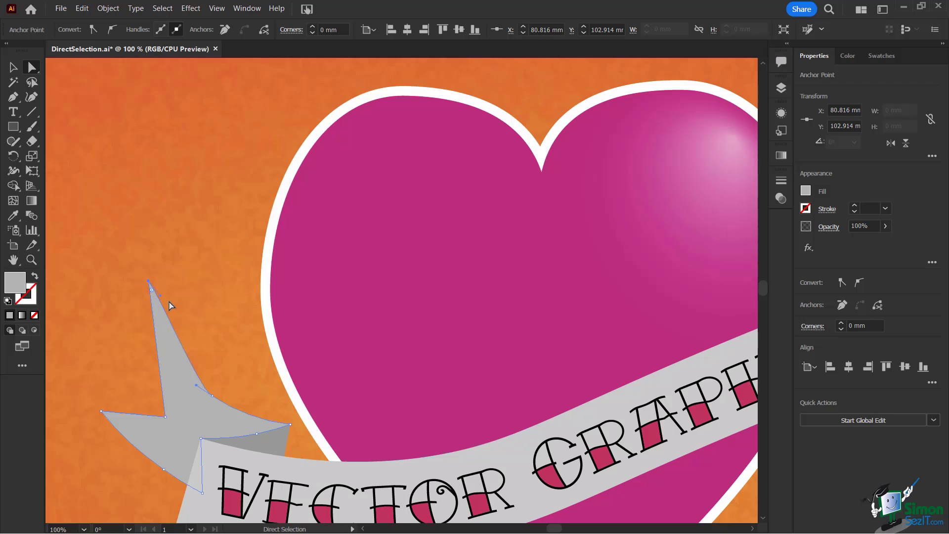
{"action": "left_click", "coordinate": [165, 417]}
{"action": "mouse_move", "coordinate": [166, 417]}
{"action": "left_mouse_down"}
{"action": "mouse_move", "coordinate": [158, 402]}
{"action": "mouse_move", "coordinate": [184, 424]}
{"action": "mouse_move", "coordinate": [178, 428]}
{"action": "left_mouse_up"}
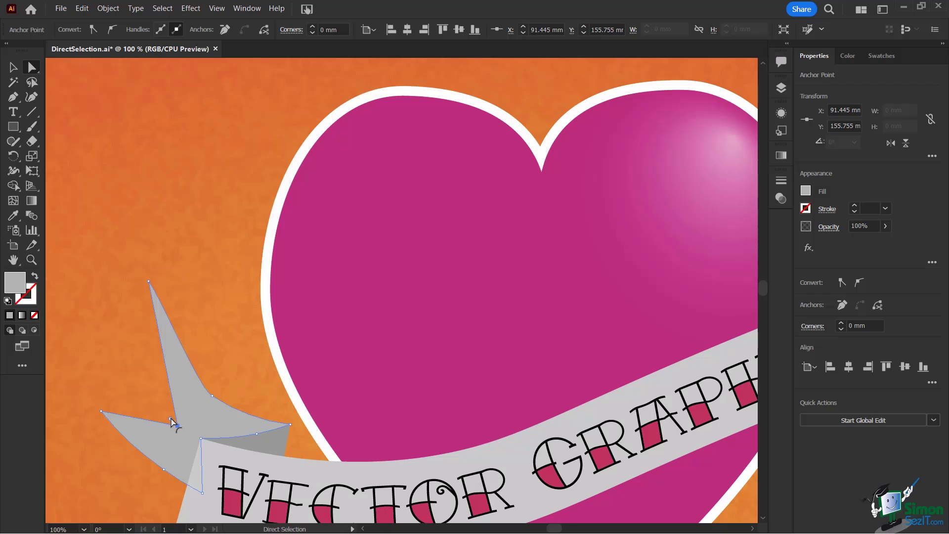
Step: Round the ribbon tail's notch corner to about 5.62 mm, reposition that anchor, and deselect
{"action": "left_click_drag", "start_coordinate": [172, 421], "coordinate": [157, 414]}
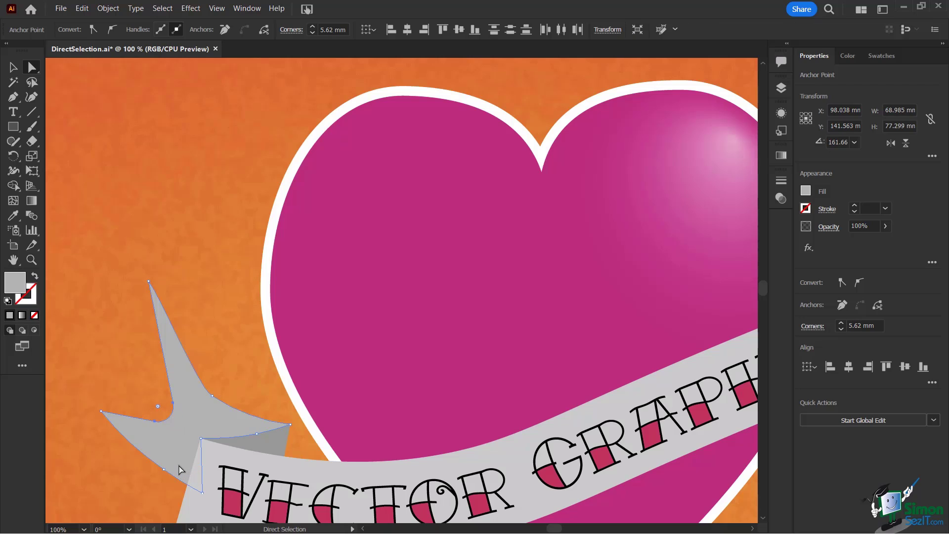
{"action": "left_click", "coordinate": [156, 421]}
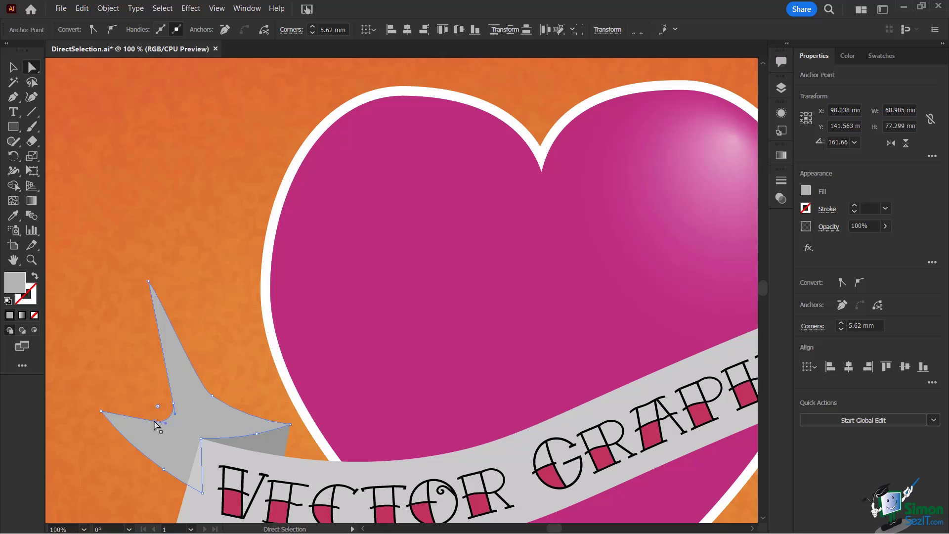
{"action": "left_click", "coordinate": [173, 402]}
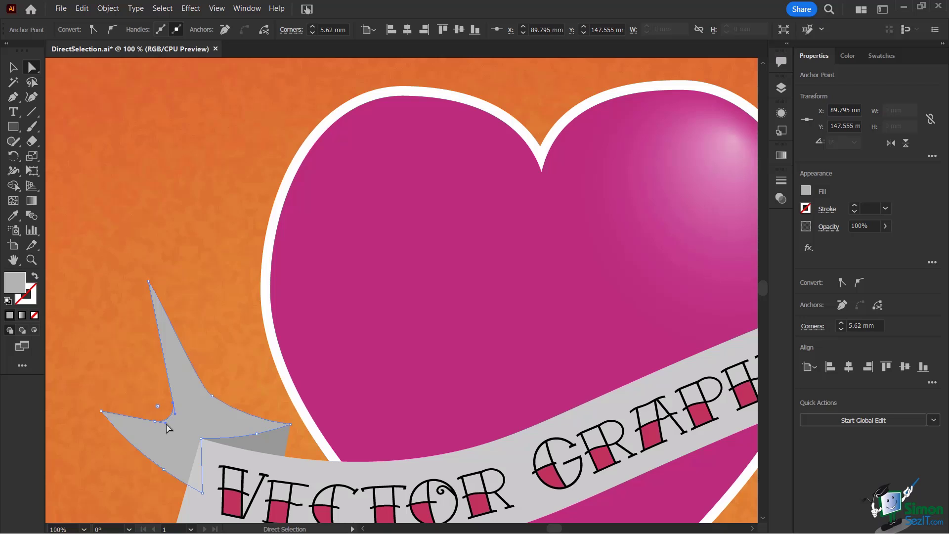
{"action": "left_click_drag", "start_coordinate": [165, 424], "coordinate": [185, 436]}
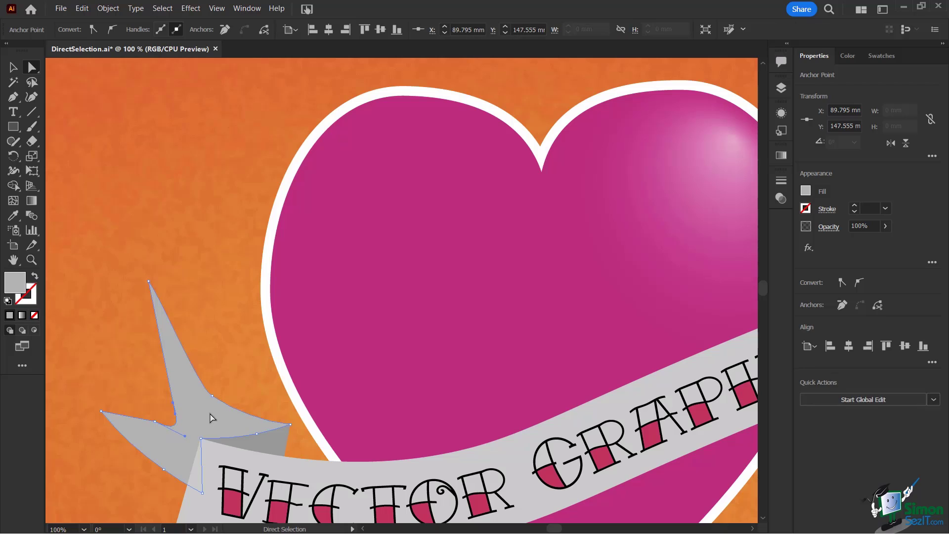
{"action": "left_click", "coordinate": [13, 66]}
{"action": "left_click", "coordinate": [115, 149]}
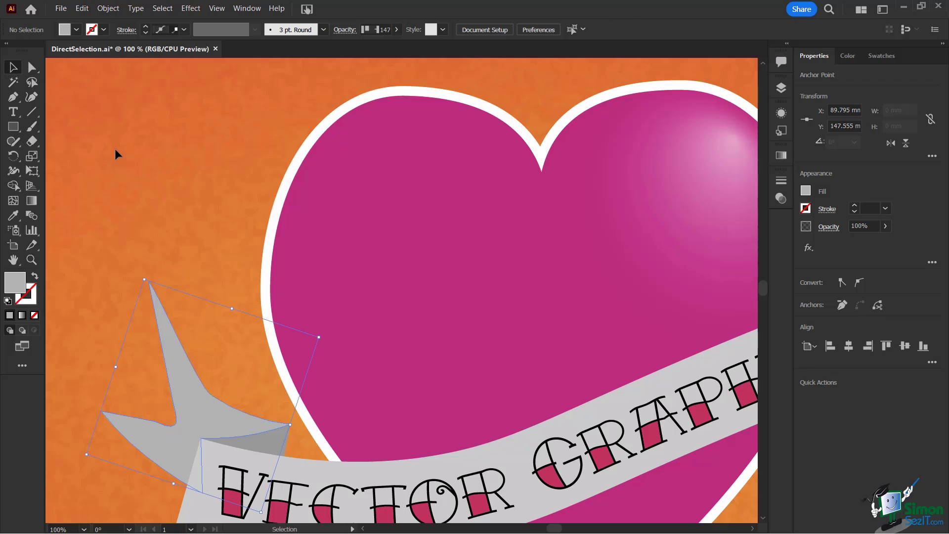